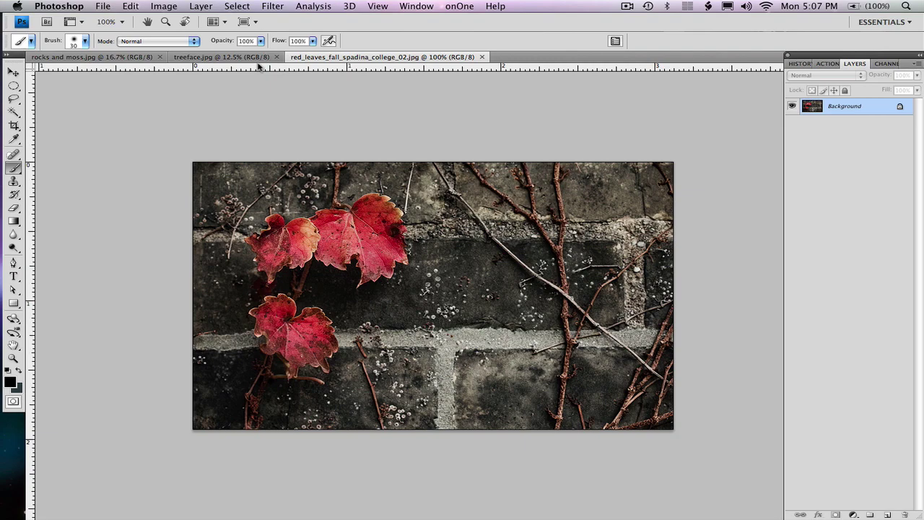
- Flip through the rocks-and-moss, tree-face and red-leaves photo tabs, ending on red leaves
{"action": "left_click", "coordinate": [115, 58]}
{"action": "left_click", "coordinate": [220, 57]}
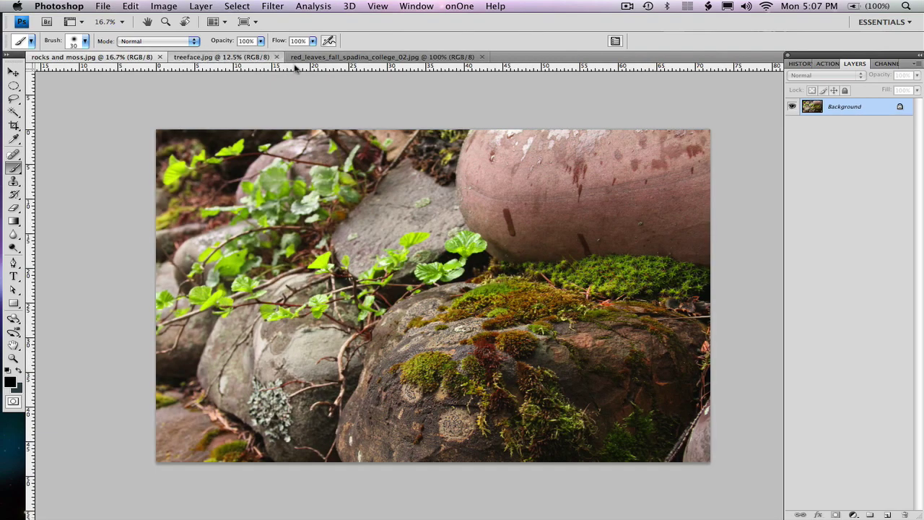
{"action": "left_click", "coordinate": [358, 56]}
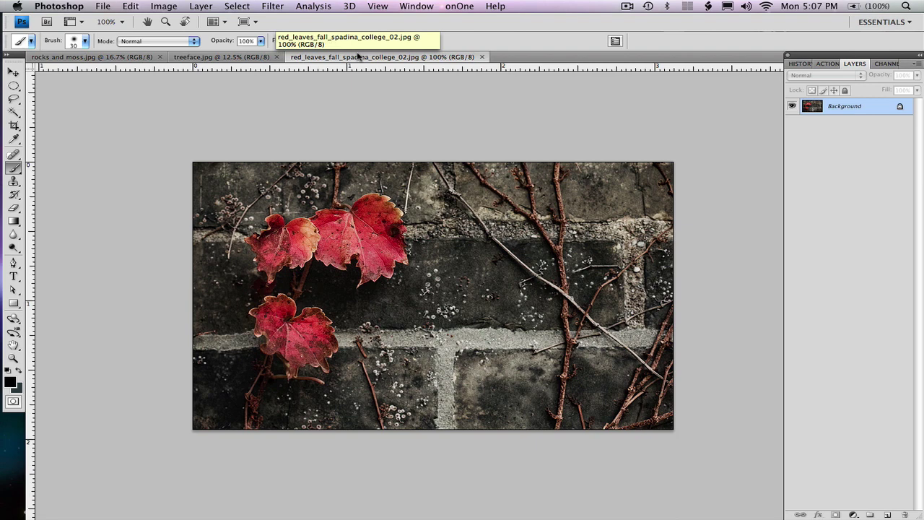
- Tile the three photos with 3 Up, then regroup them with Consolidate All to Tabs
{"action": "left_click", "coordinate": [217, 22]}
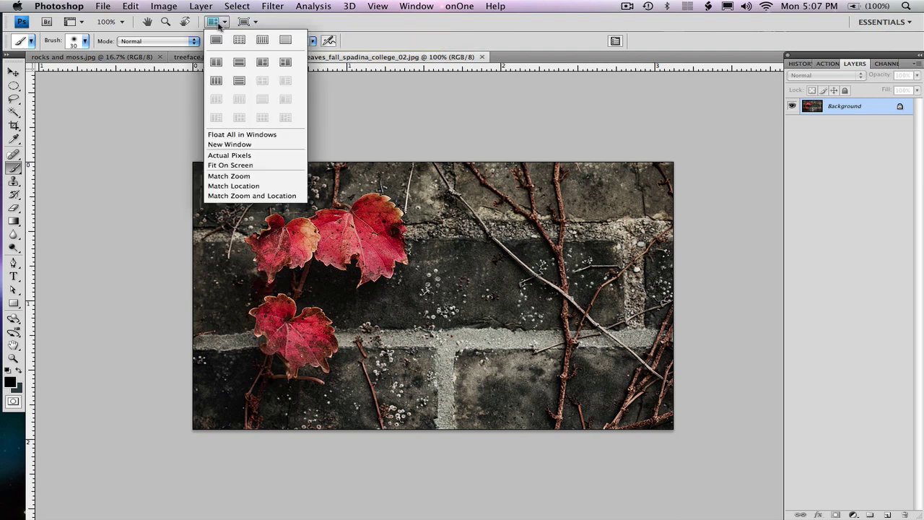
{"action": "left_click", "coordinate": [219, 24]}
{"action": "left_click", "coordinate": [260, 66]}
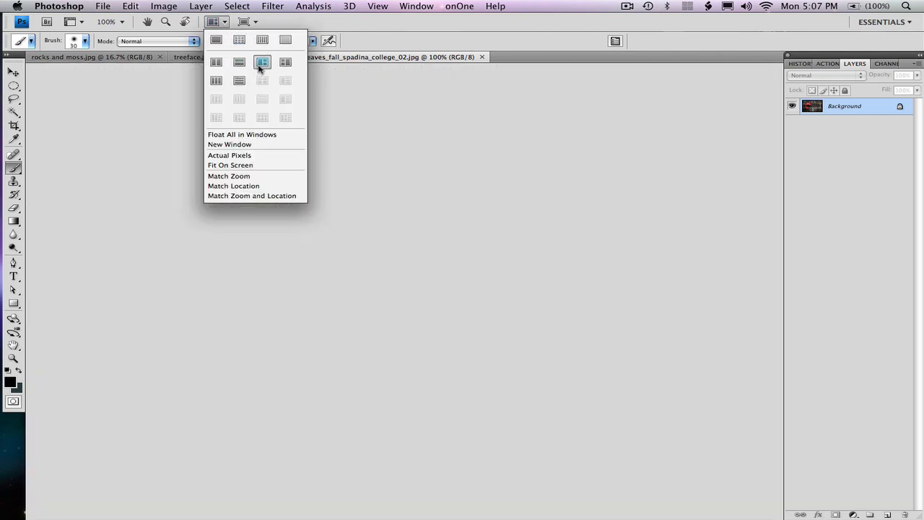
{"action": "left_click", "coordinate": [322, 81]}
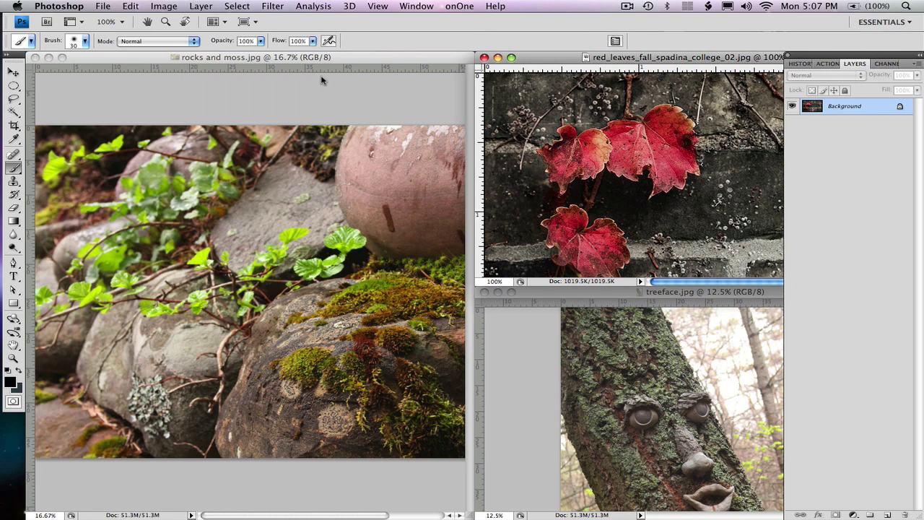
{"action": "left_click", "coordinate": [214, 21]}
{"action": "left_click", "coordinate": [214, 39]}
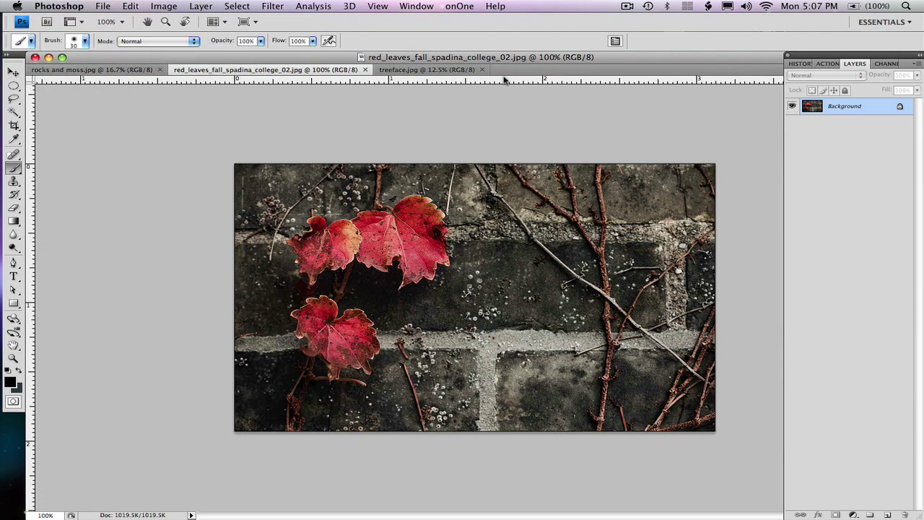
{"action": "left_click", "coordinate": [426, 70]}
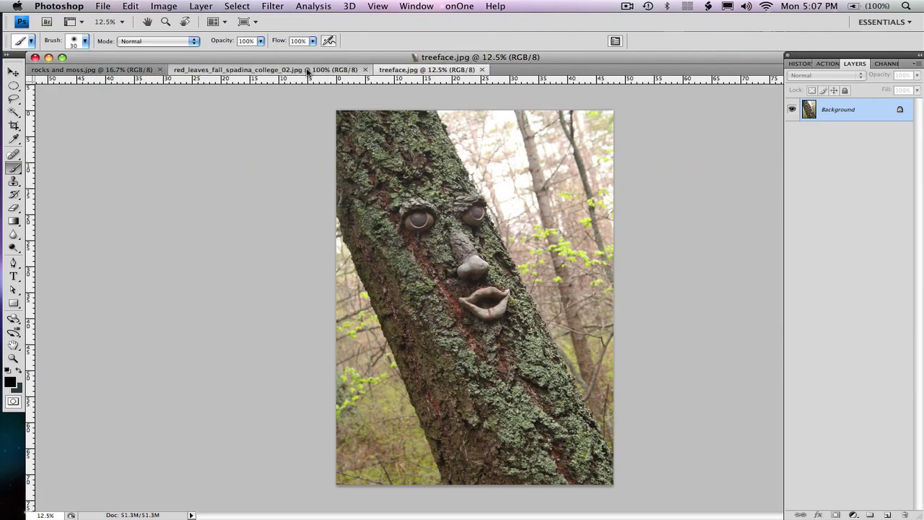
{"action": "left_click", "coordinate": [308, 70]}
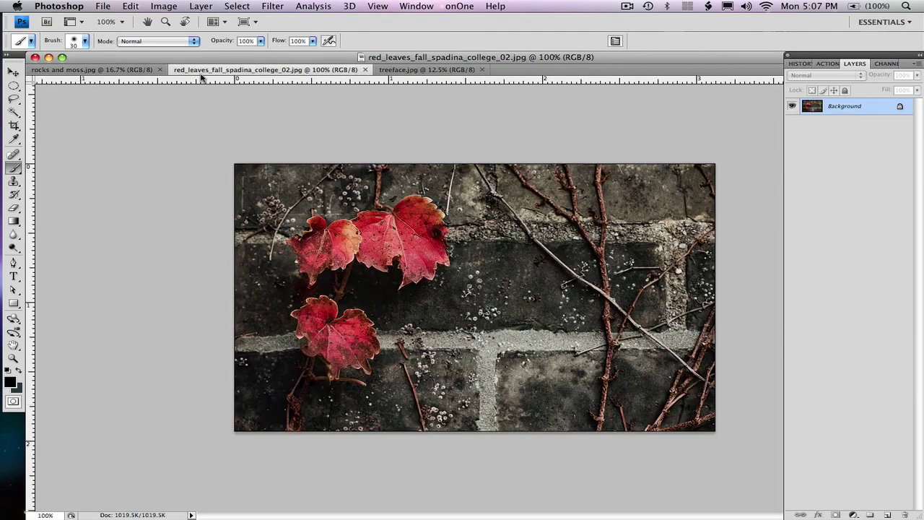
{"action": "left_click", "coordinate": [426, 69]}
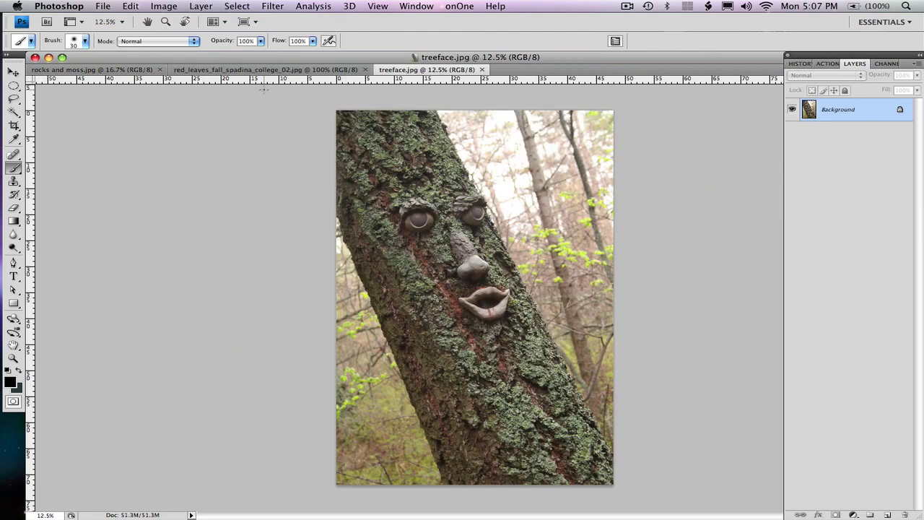
{"action": "left_click", "coordinate": [123, 71]}
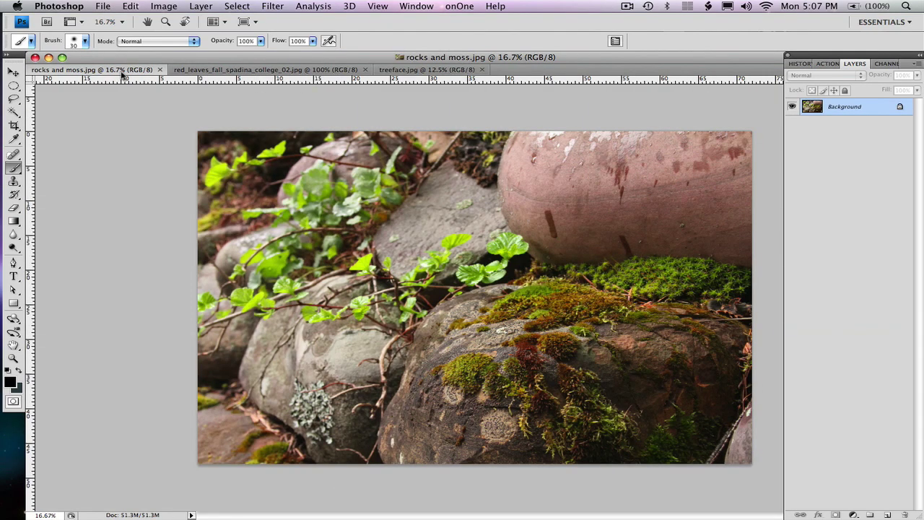
{"action": "left_click", "coordinate": [238, 72]}
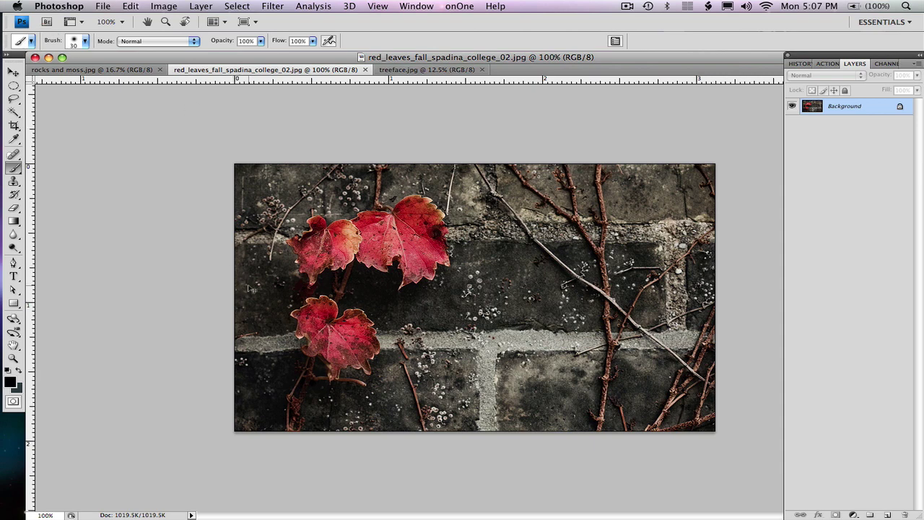
- Select all of the red-leaves image and paste it into the tree-face photo
{"action": "key", "text": "ctrl+a"}
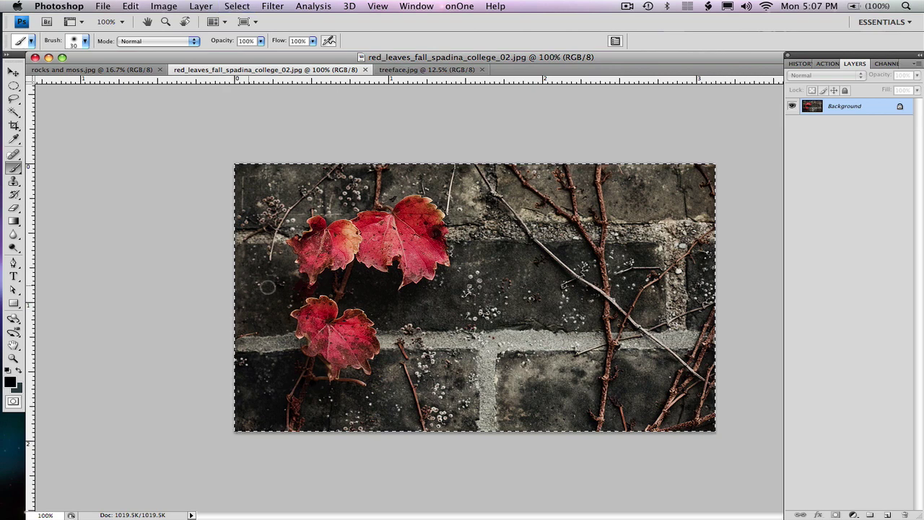
{"action": "left_click", "coordinate": [416, 71]}
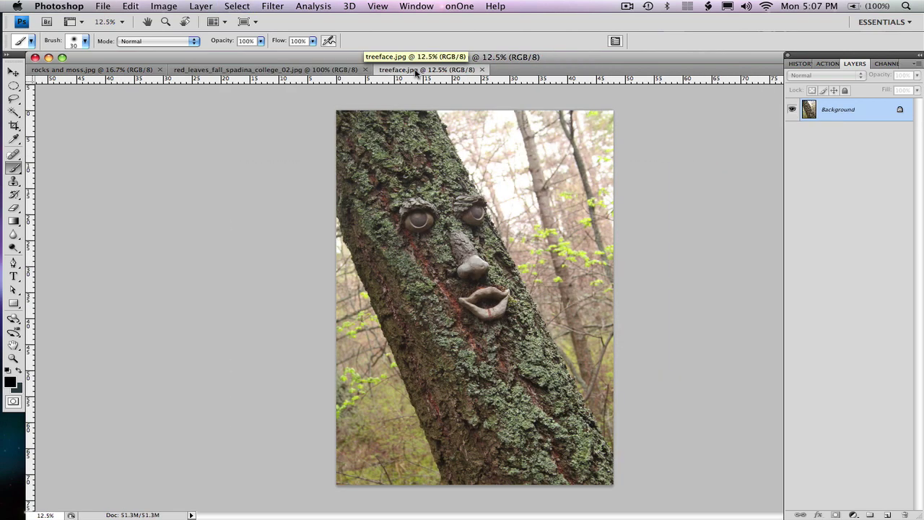
{"action": "key", "text": "ctrl+v"}
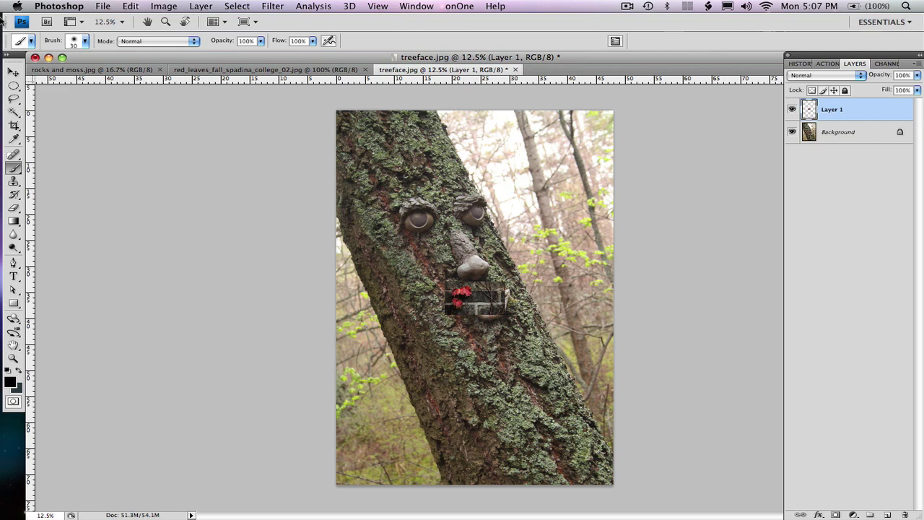
- Move the pasted leaves up, step backward, then delete Layer 1 to leave only the background
{"action": "left_click", "coordinate": [13, 72]}
{"action": "left_click_drag", "start_coordinate": [463, 283], "coordinate": [489, 151]}
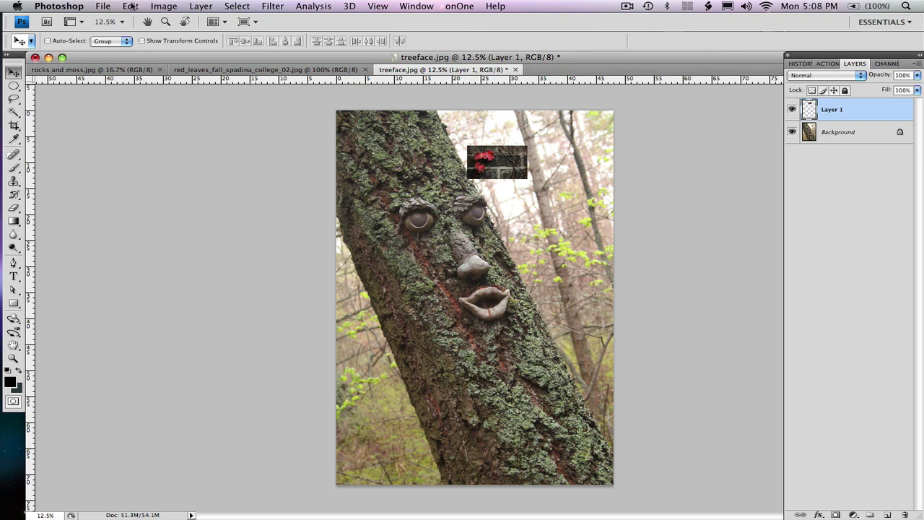
{"action": "left_click", "coordinate": [130, 6]}
{"action": "left_click", "coordinate": [155, 39]}
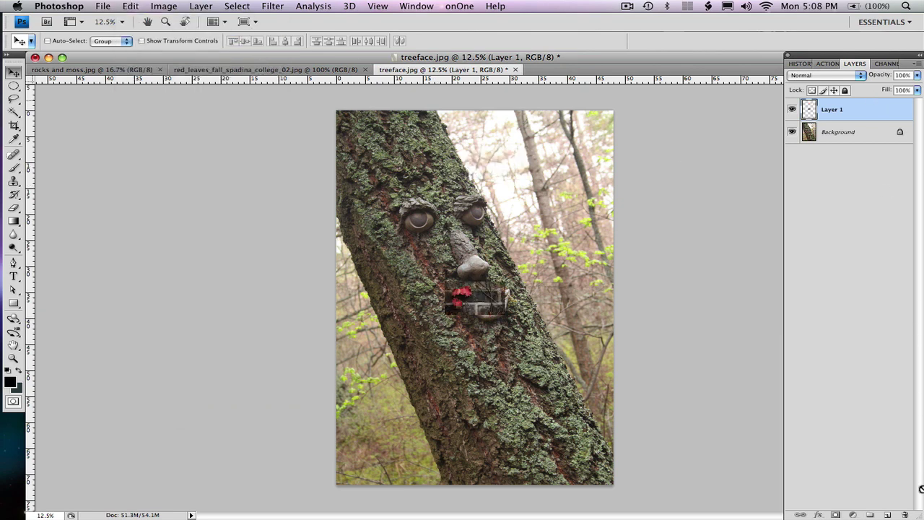
{"action": "left_click", "coordinate": [904, 514]}
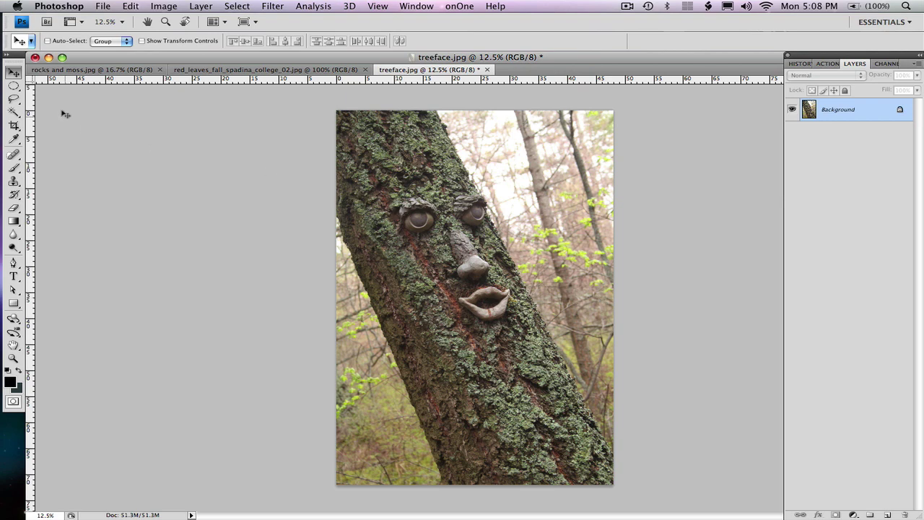
- Try a crop box over the upper middle of the tree-face photo, then discard it
{"action": "left_click", "coordinate": [14, 126]}
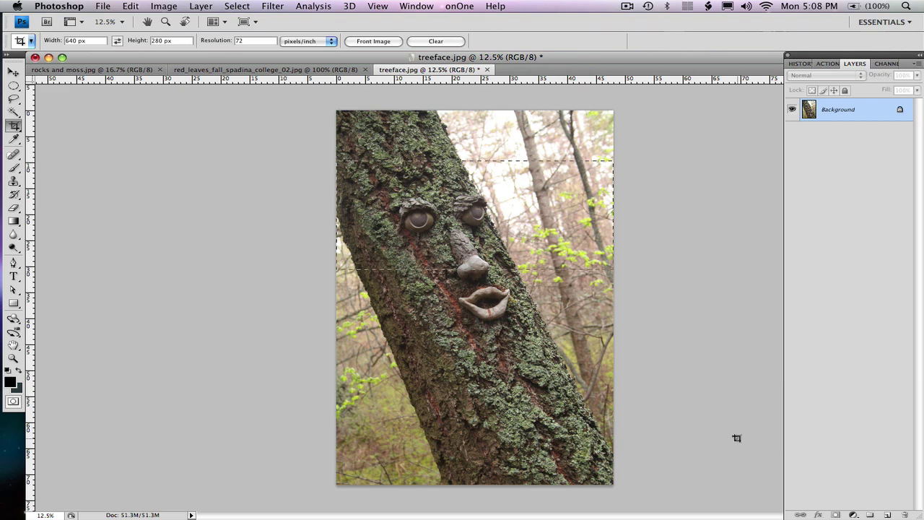
{"action": "left_click_drag", "start_coordinate": [335, 160], "coordinate": [613, 269]}
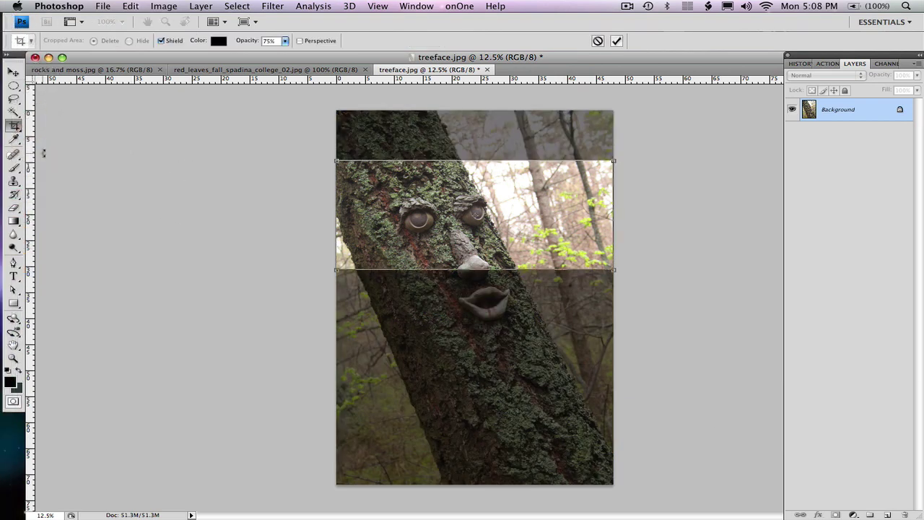
{"action": "left_click", "coordinate": [14, 154]}
{"action": "left_click", "coordinate": [441, 162]}
- Crop the tree face to 640 × 480 px at 72 ppi around eyes, nose and mouth
{"action": "left_click", "coordinate": [13, 126]}
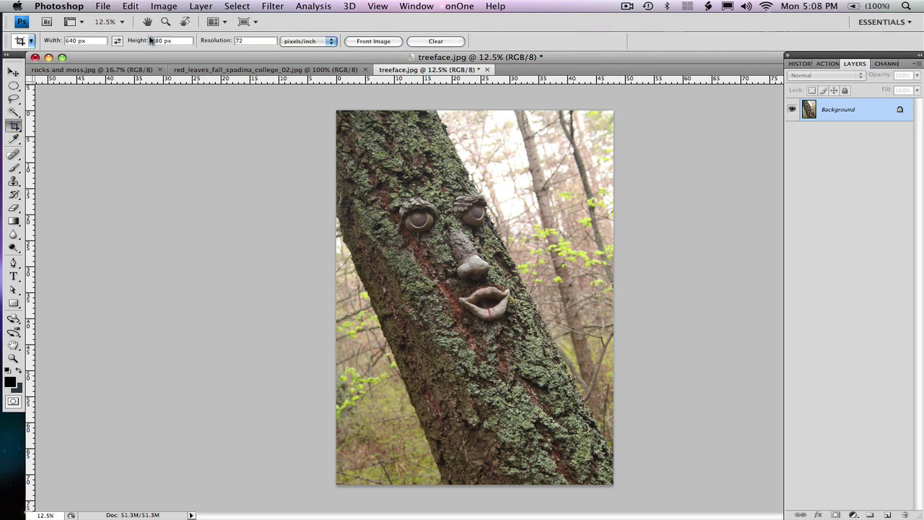
{"action": "left_click_drag", "start_coordinate": [336, 153], "coordinate": [614, 340]}
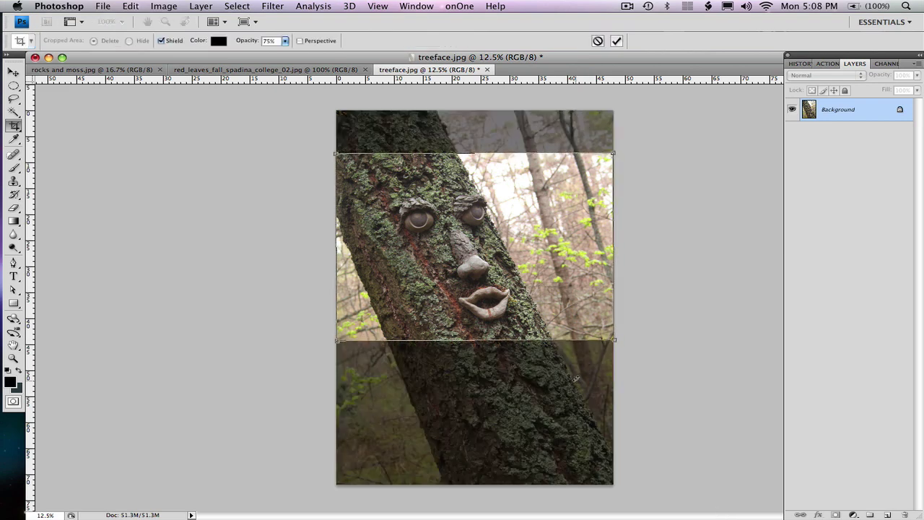
{"action": "mouse_move", "coordinate": [554, 315]}
{"action": "left_mouse_down"}
{"action": "mouse_move", "coordinate": [554, 334]}
{"action": "mouse_move", "coordinate": [552, 317]}
{"action": "left_mouse_up"}
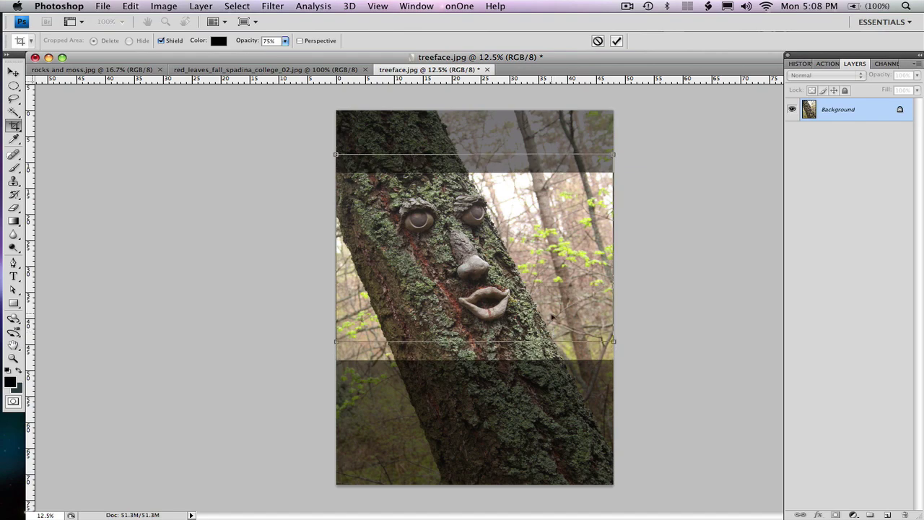
{"action": "key", "text": "Return"}
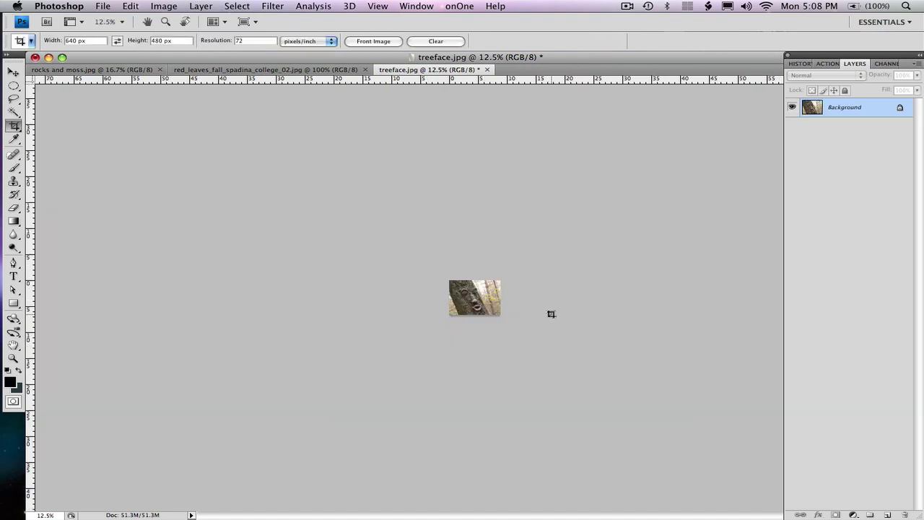
{"action": "key", "text": "ctrl+plus"}
{"action": "key", "text": "ctrl+plus"}
{"action": "key", "text": "ctrl+plus"}
{"action": "key", "text": "ctrl+plus"}
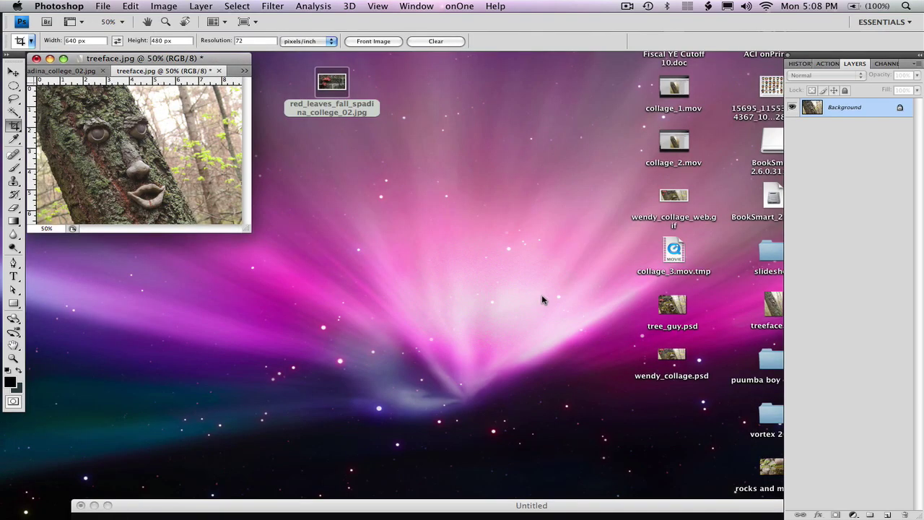
{"action": "key", "text": "ctrl+plus"}
{"action": "key", "text": "ctrl+plus"}
{"action": "key", "text": "ctrl+plus"}
{"action": "key", "text": "ctrl+minus"}
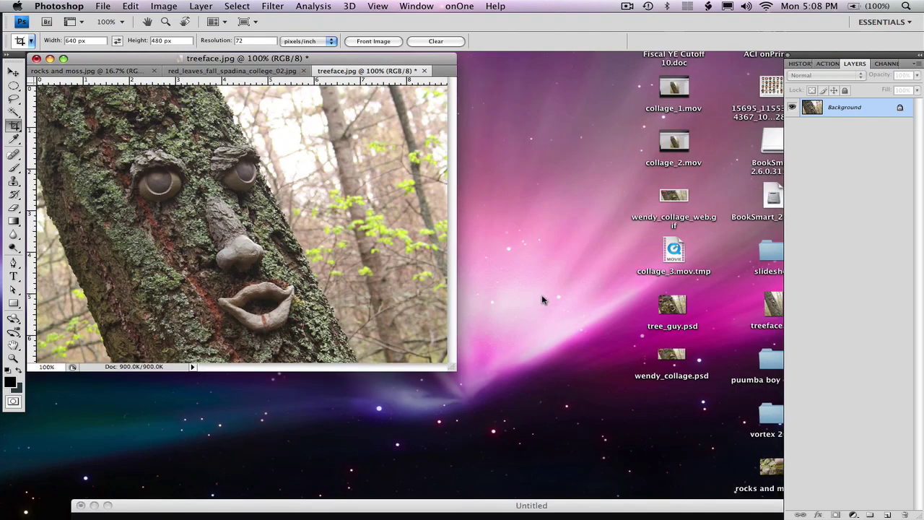
- Resize rocks and moss from 5184 × 3456 to 640 × 427 px via Image Size, viewed at 100%
{"action": "mouse_move", "coordinate": [453, 367]}
{"action": "left_mouse_down"}
{"action": "mouse_move", "coordinate": [495, 371]}
{"action": "mouse_move", "coordinate": [744, 466]}
{"action": "left_mouse_up"}
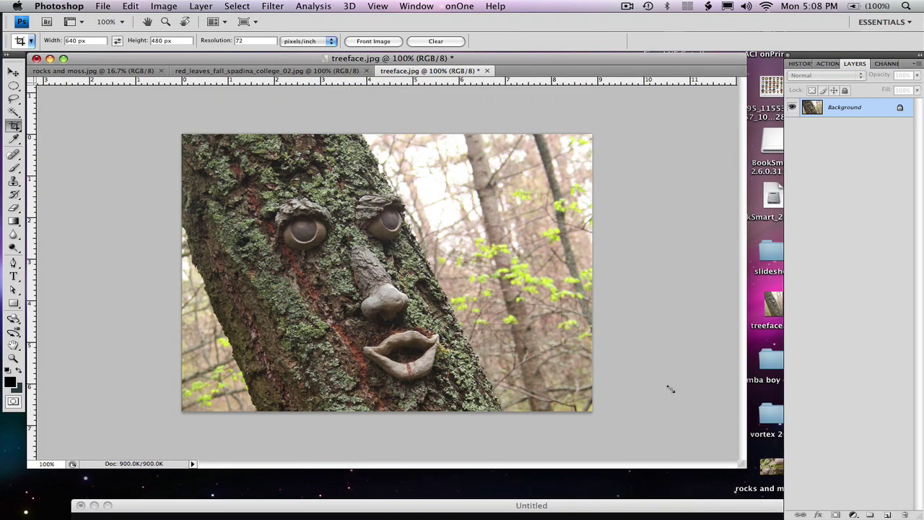
{"action": "left_click", "coordinate": [67, 71]}
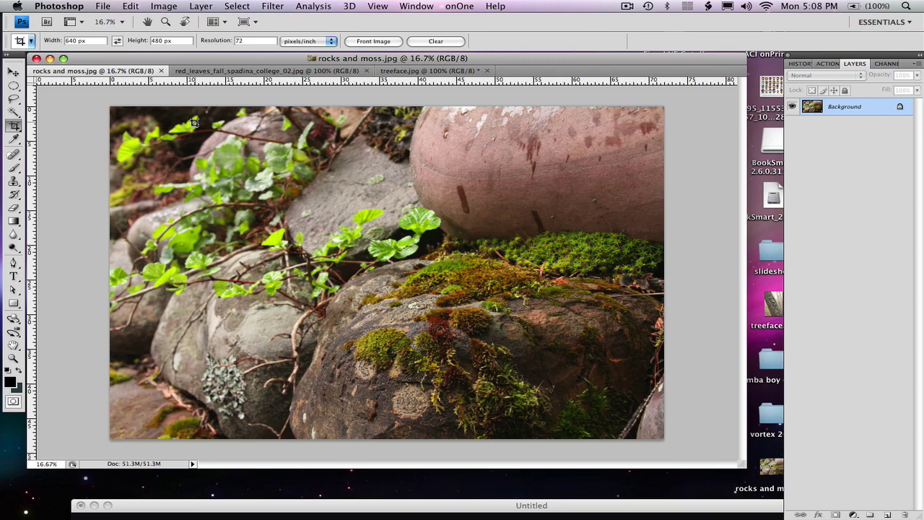
{"action": "left_click", "coordinate": [154, 6]}
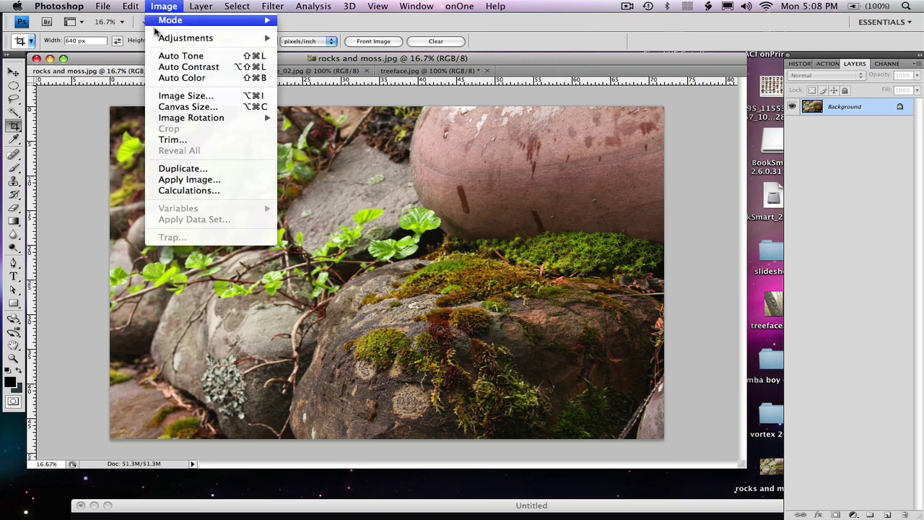
{"action": "left_click", "coordinate": [260, 93]}
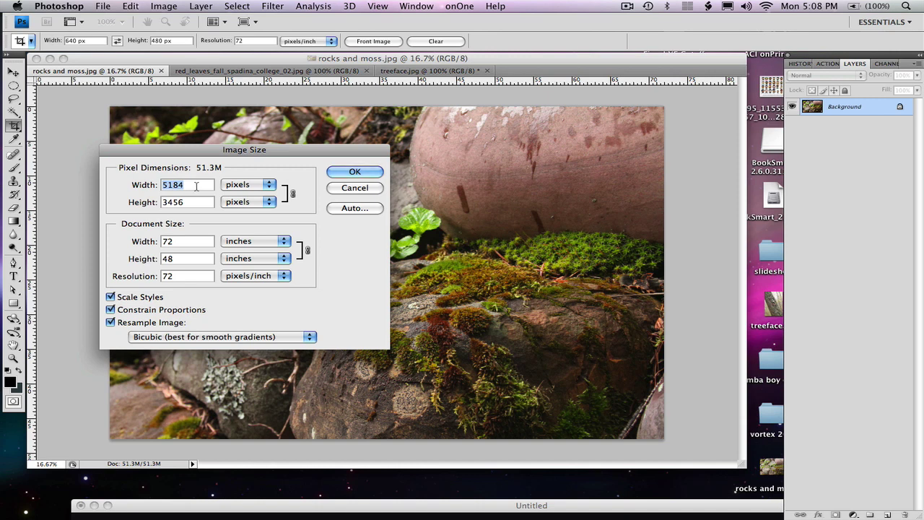
{"action": "type", "text": "640"}
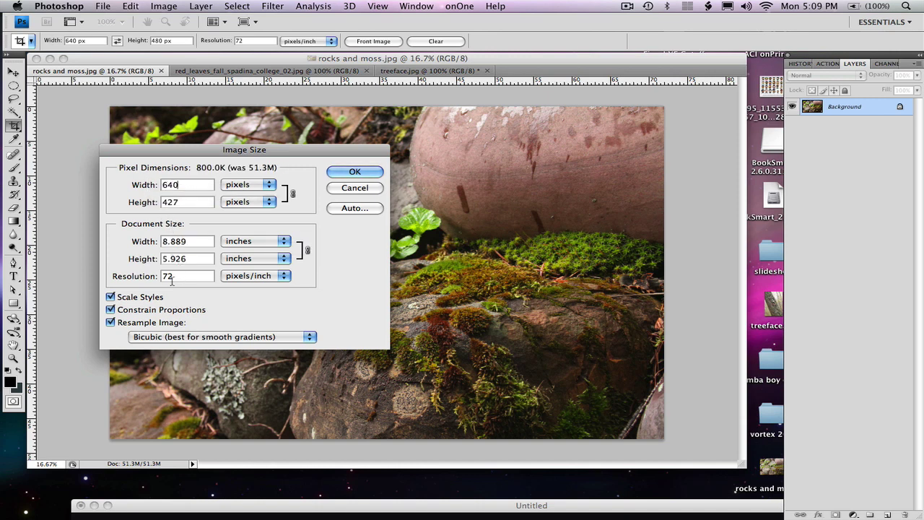
{"action": "left_click", "coordinate": [348, 171]}
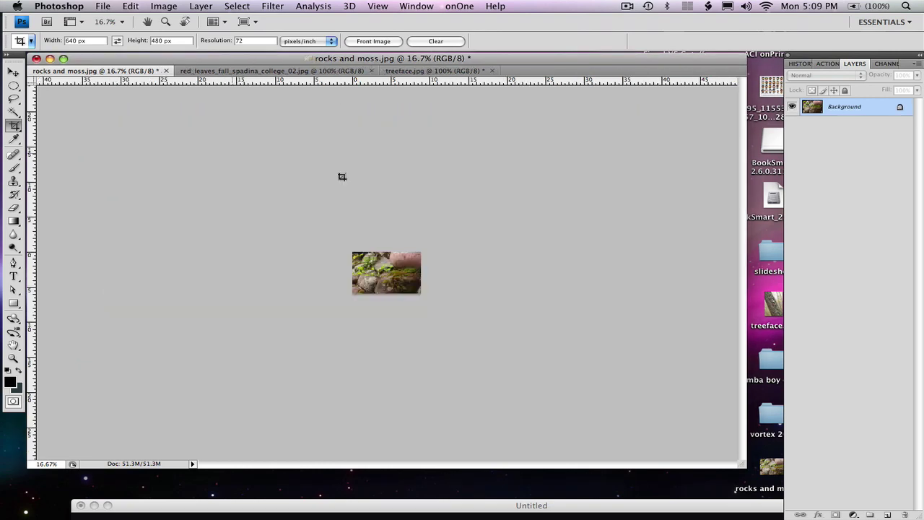
{"action": "key", "text": "ctrl+plus"}
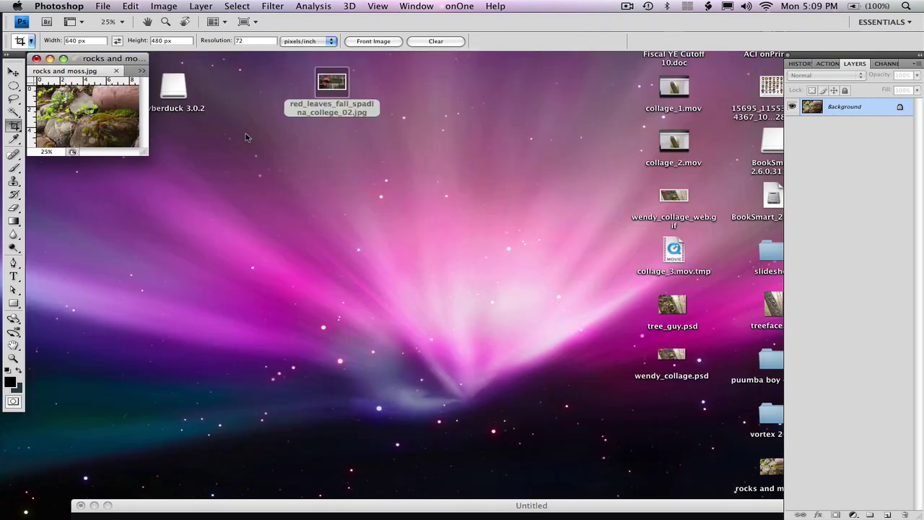
{"action": "key", "text": "ctrl+plus"}
{"action": "key", "text": "ctrl+plus"}
{"action": "key", "text": "ctrl+plus"}
{"action": "key", "text": "ctrl+plus"}
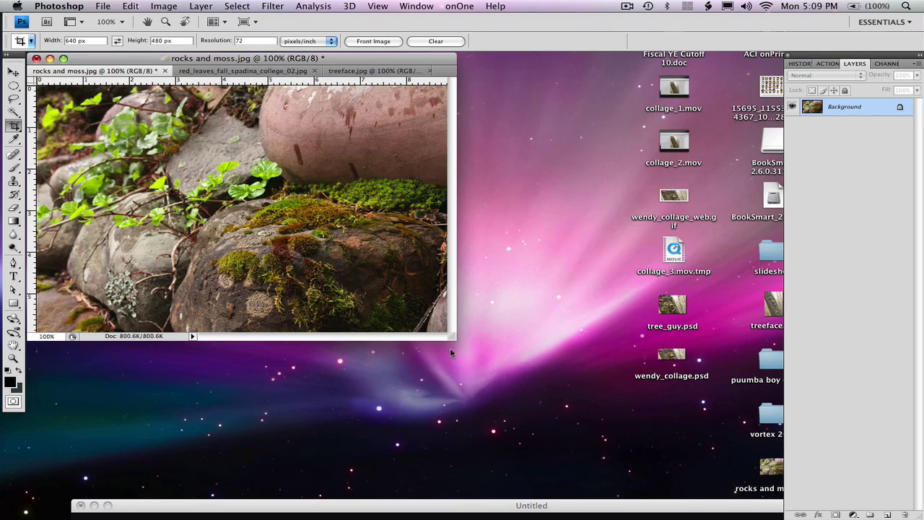
{"action": "left_click_drag", "start_coordinate": [451, 337], "coordinate": [747, 503]}
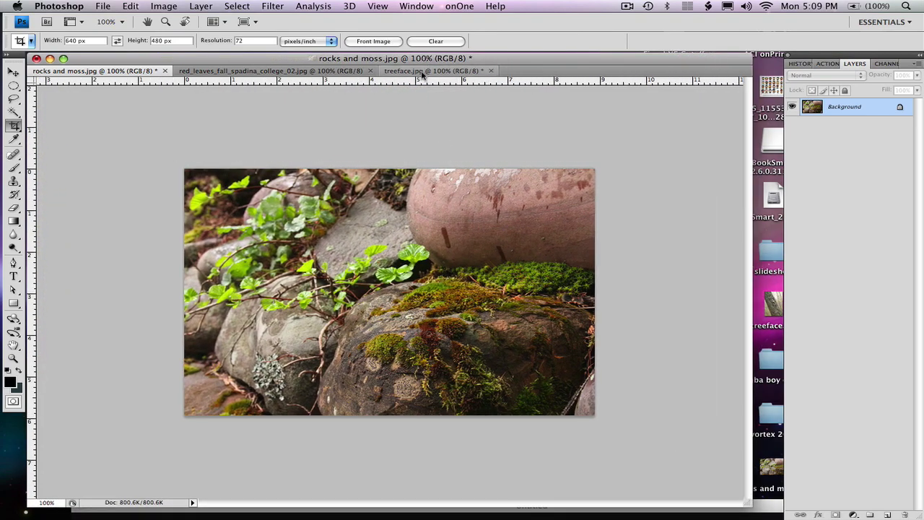
- Switch to the tree-face photo and open Levels, cancelling without changes
{"action": "left_click", "coordinate": [419, 71]}
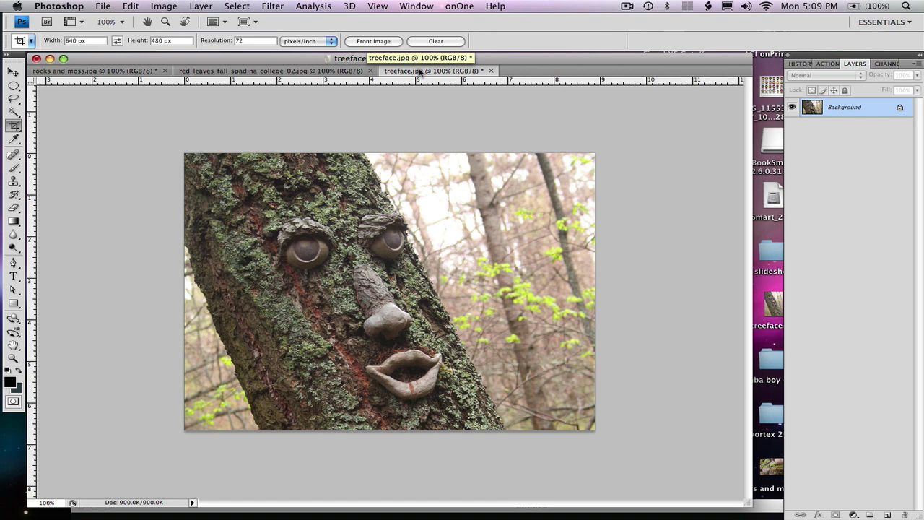
{"action": "key", "text": "ctrl+l"}
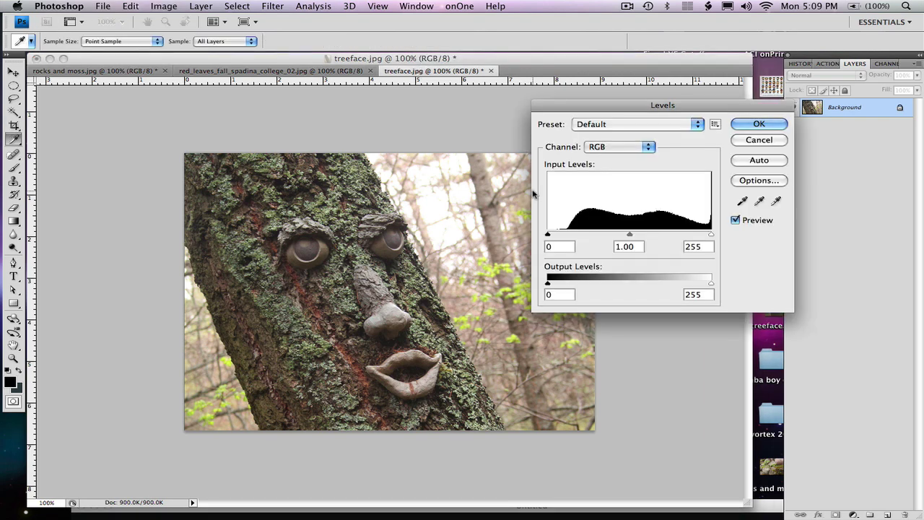
{"action": "left_click", "coordinate": [759, 140]}
- Browse the Image, Edit and Layer menus and the adjustment layer list without applying anything
{"action": "left_click", "coordinate": [177, 5]}
{"action": "mouse_move", "coordinate": [130, 6]}
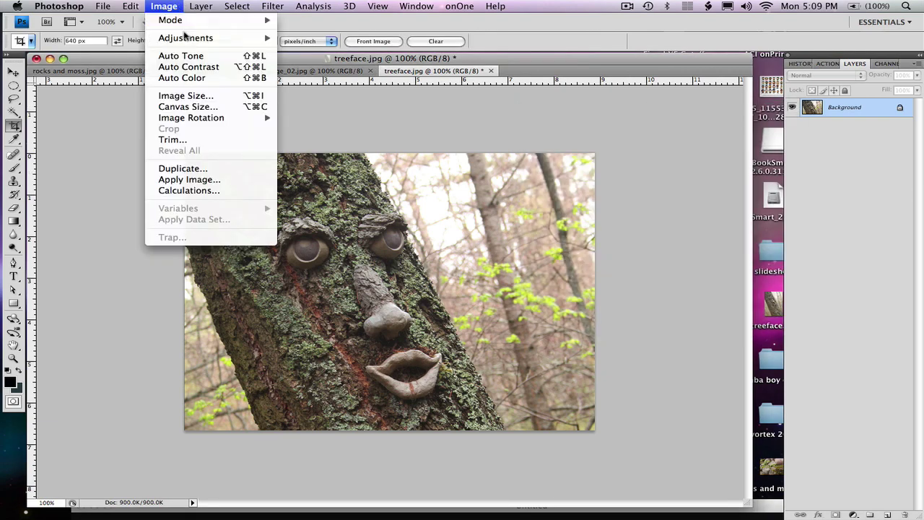
{"action": "left_click", "coordinate": [130, 6]}
{"action": "left_click", "coordinate": [853, 514]}
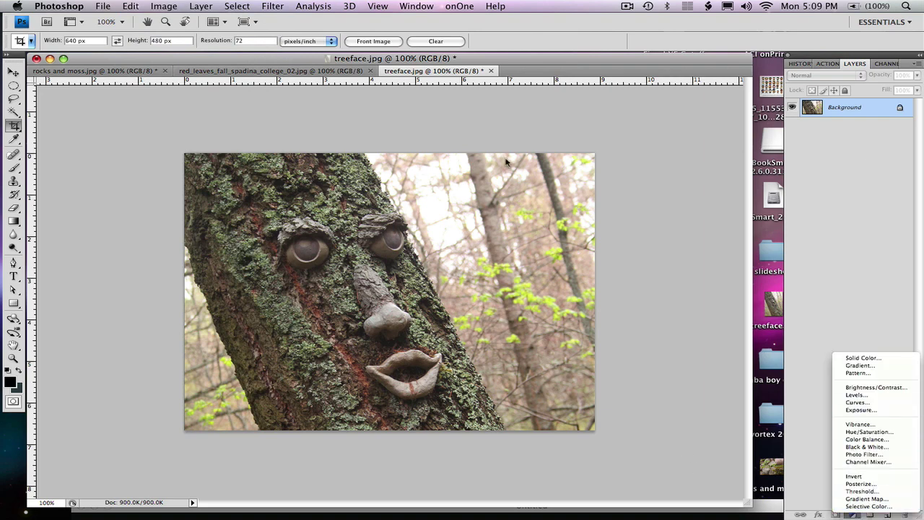
{"action": "left_click", "coordinate": [204, 6]}
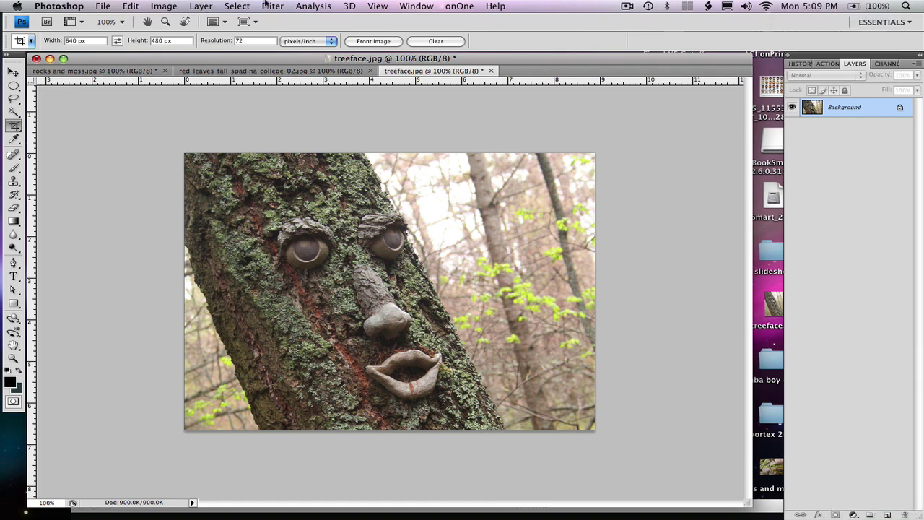
{"action": "left_click", "coordinate": [189, 5]}
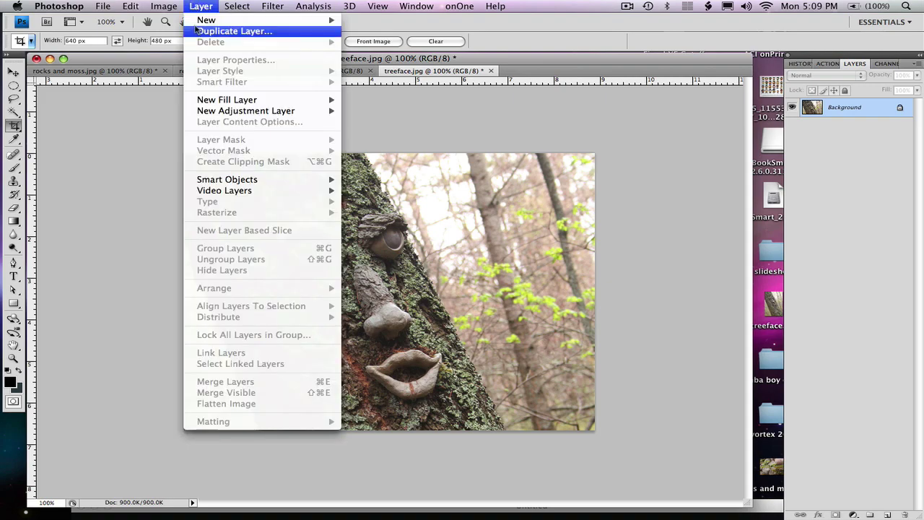
{"action": "mouse_move", "coordinate": [186, 38]}
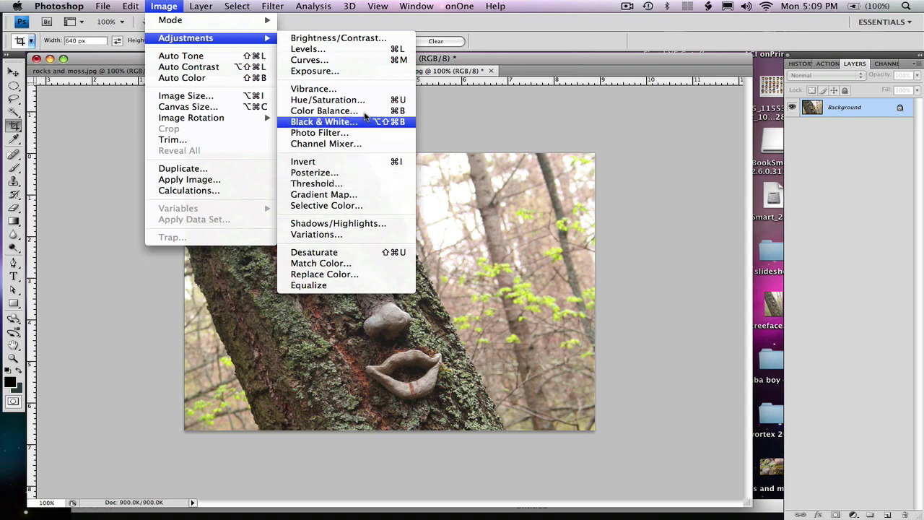
- Apply Levels to the tree-face photo with black input 31 and midtone gamma 1.11
{"action": "left_click", "coordinate": [362, 51]}
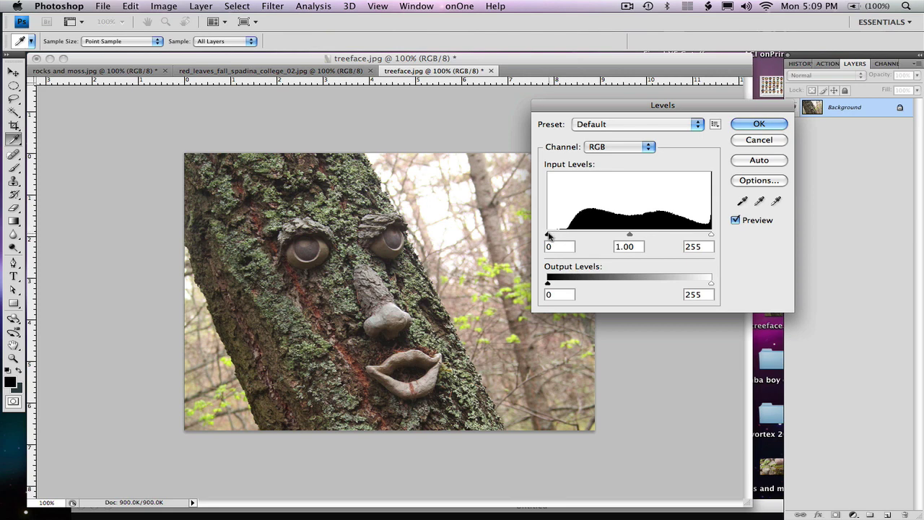
{"action": "left_click_drag", "start_coordinate": [548, 235], "coordinate": [566, 237]}
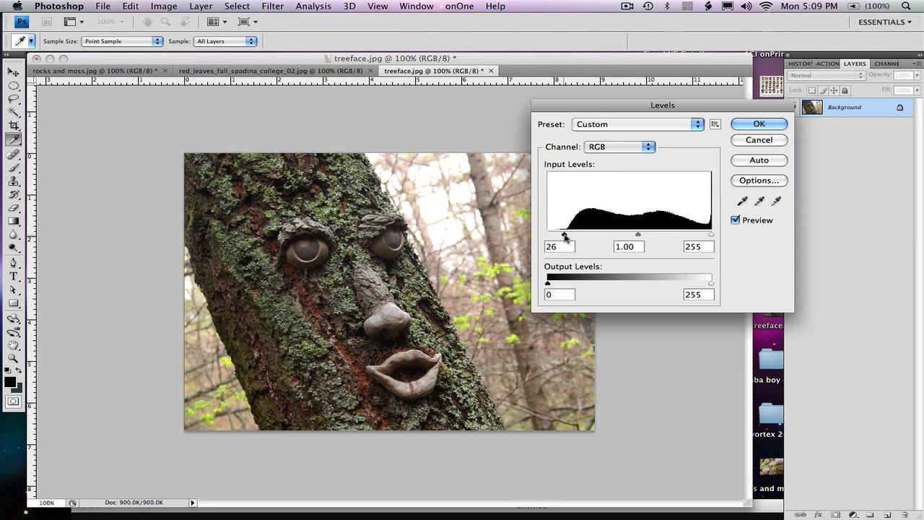
{"action": "left_click_drag", "start_coordinate": [638, 235], "coordinate": [632, 236]}
{"action": "left_click_drag", "start_coordinate": [712, 236], "coordinate": [715, 236]}
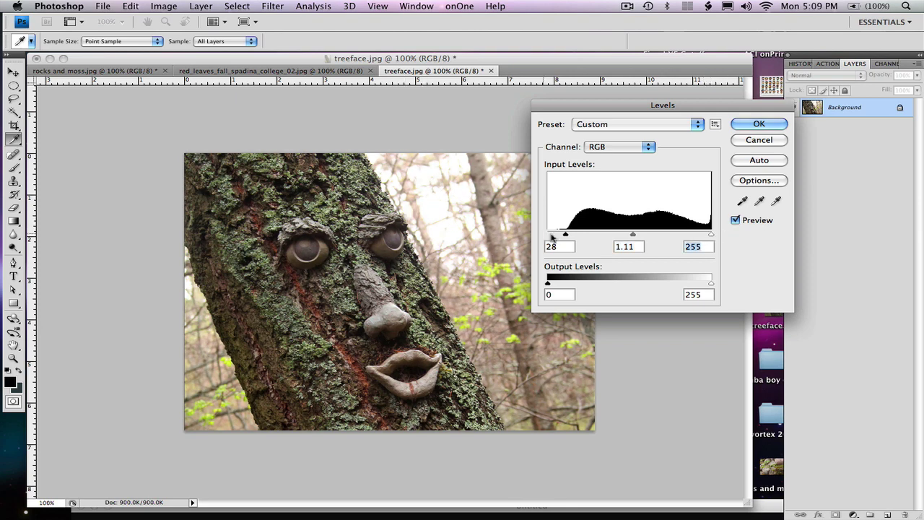
{"action": "left_click_drag", "start_coordinate": [565, 236], "coordinate": [568, 236]}
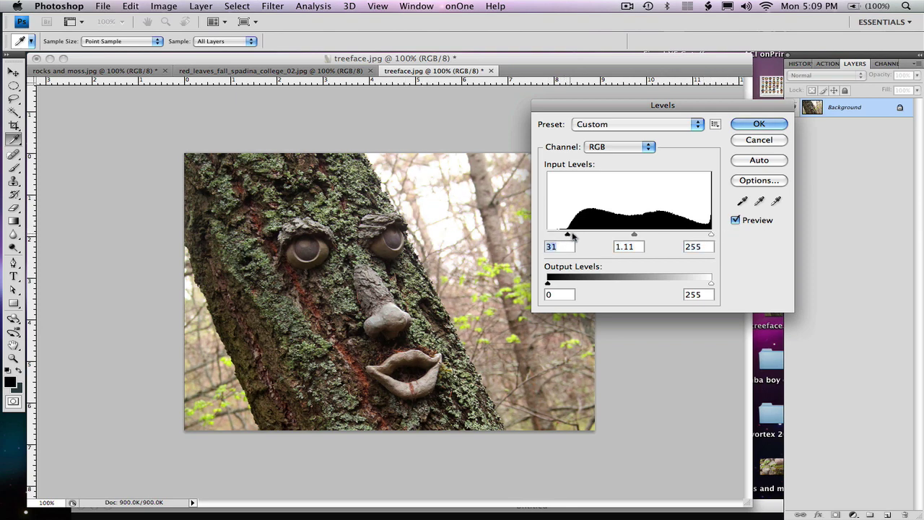
{"action": "left_click", "coordinate": [759, 125]}
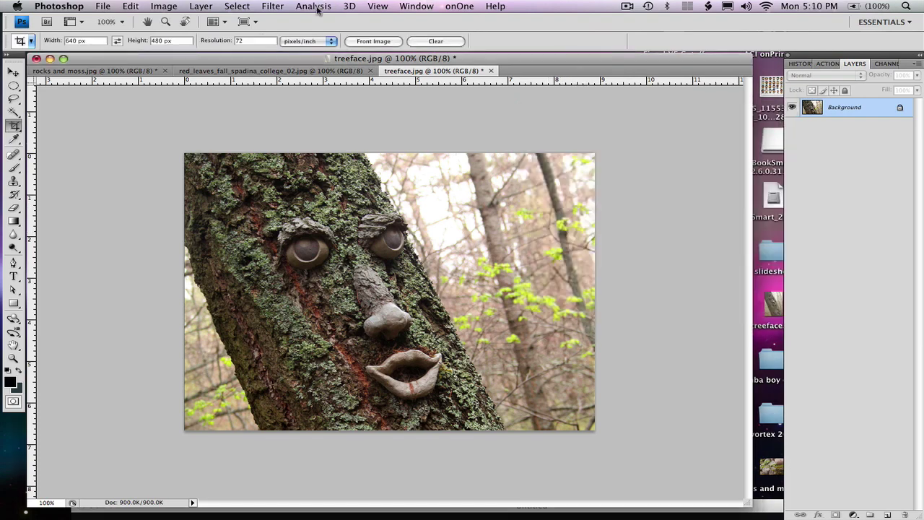
- Apply Levels to the rocks-and-moss photo with black input 7 and white input 238
{"action": "left_click", "coordinate": [291, 73]}
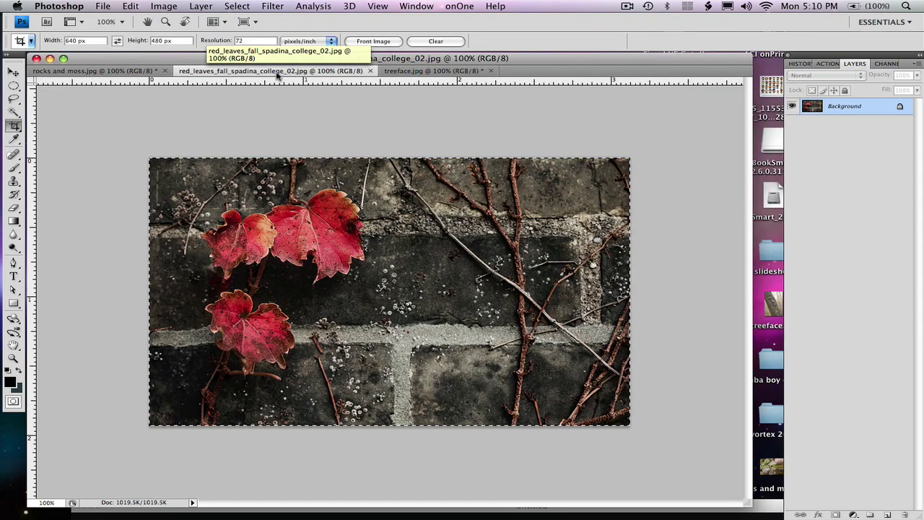
{"action": "left_click", "coordinate": [130, 72]}
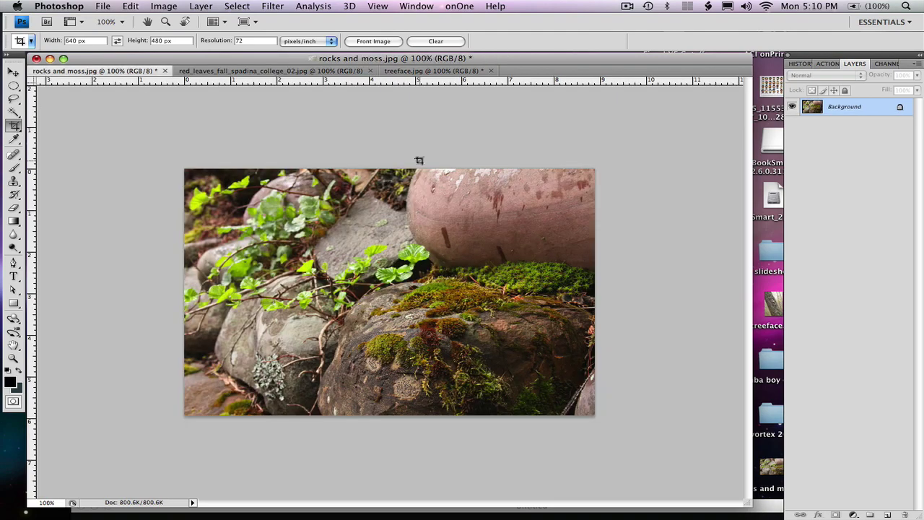
{"action": "key", "text": "super+l"}
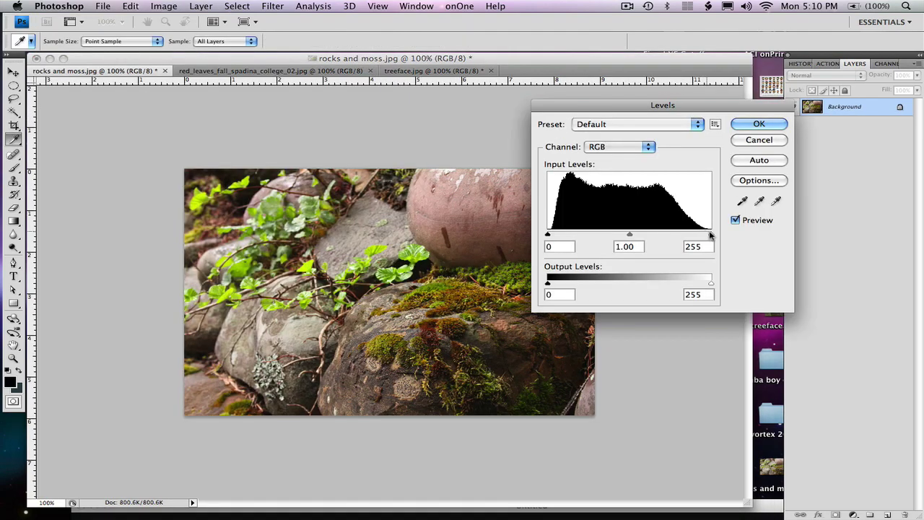
{"action": "left_click_drag", "start_coordinate": [711, 235], "coordinate": [700, 237]}
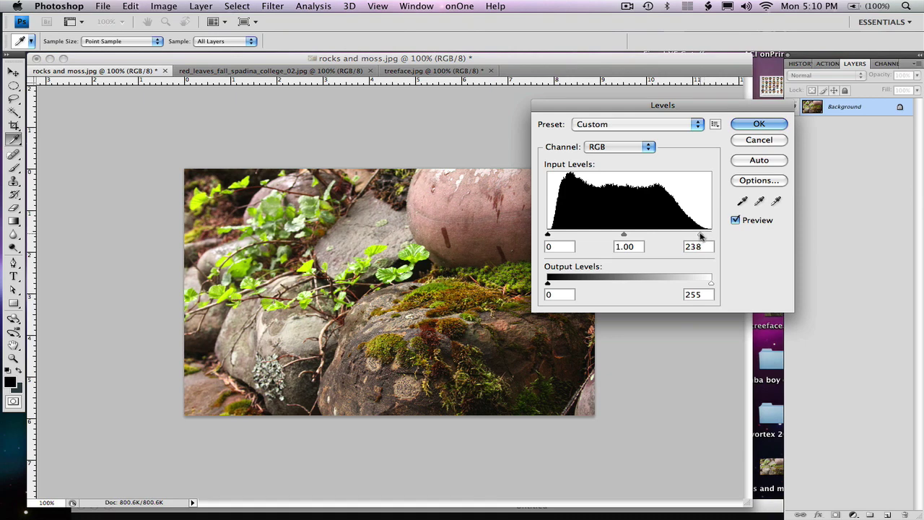
{"action": "left_click_drag", "start_coordinate": [548, 235], "coordinate": [552, 237]}
{"action": "left_click", "coordinate": [755, 124]}
{"action": "key", "text": "c"}
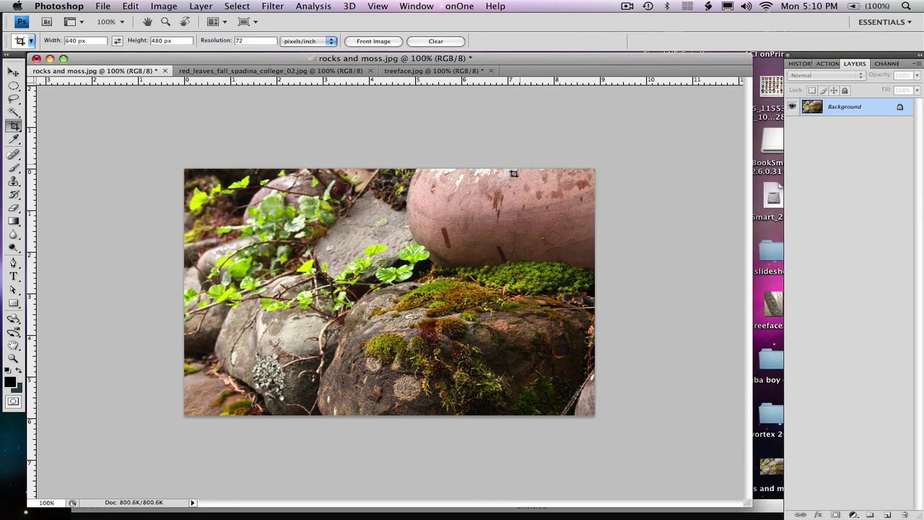